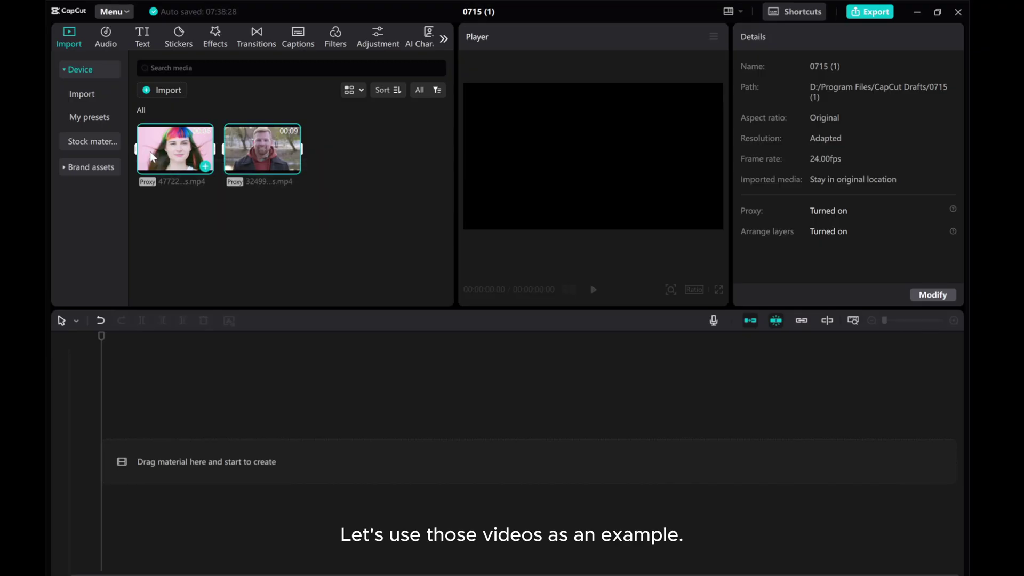
# Place the rainbow-hair woman clip on the main track and play it briefly
pyautogui.click(152, 156)
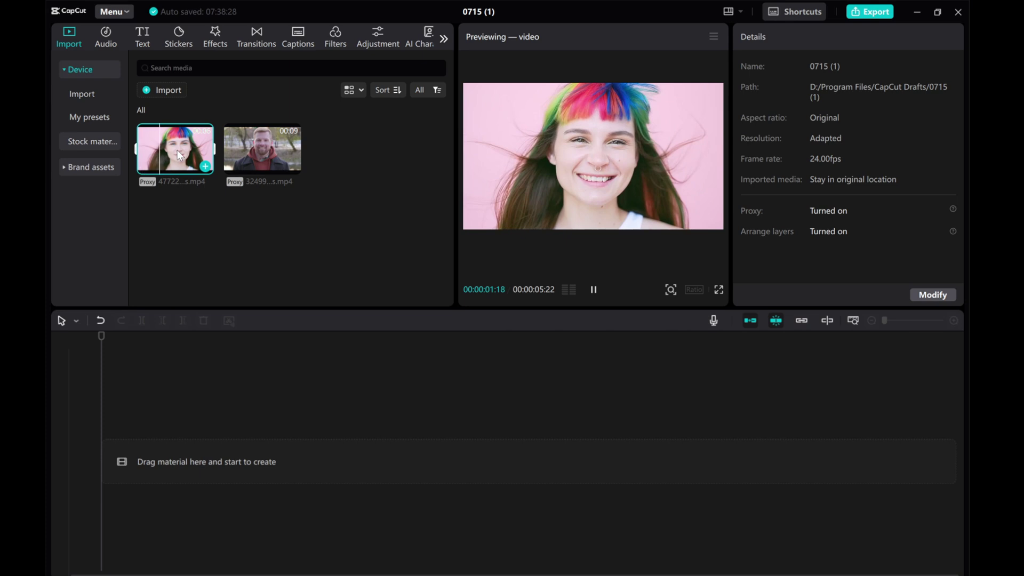
pyautogui.moveTo(176, 149); pyautogui.dragTo(183, 447)
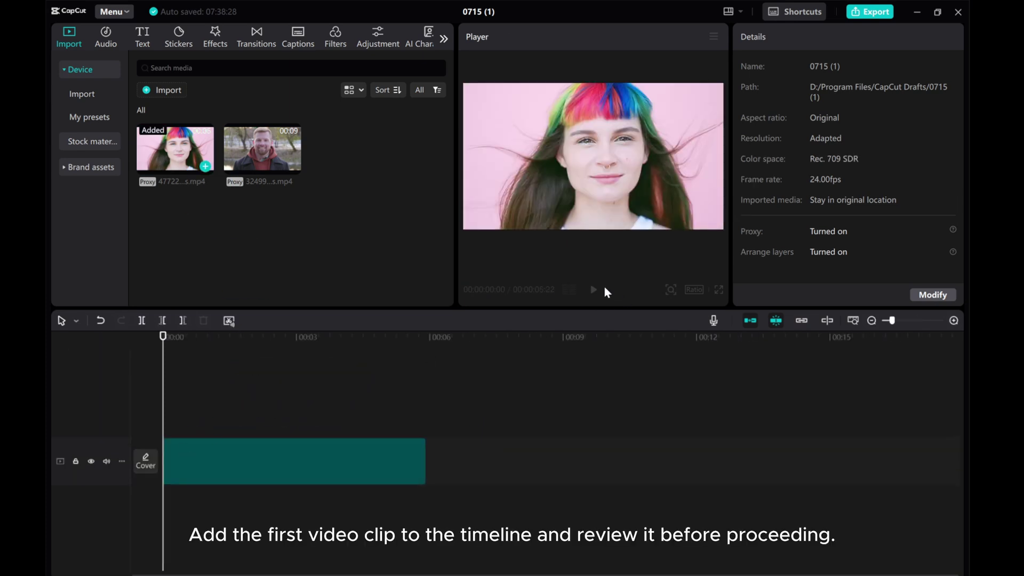
pyautogui.click(593, 290)
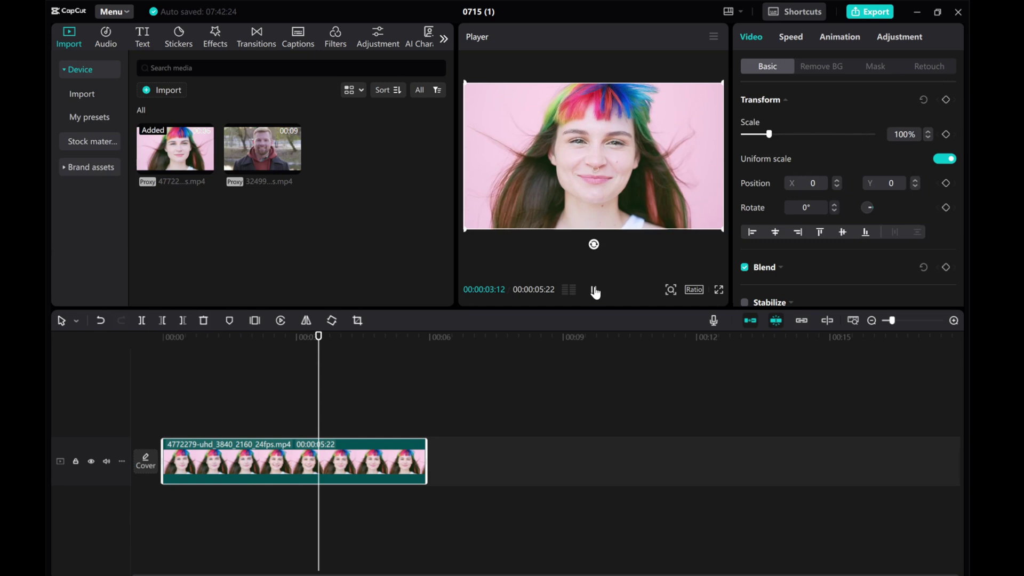
pyautogui.click(595, 292)
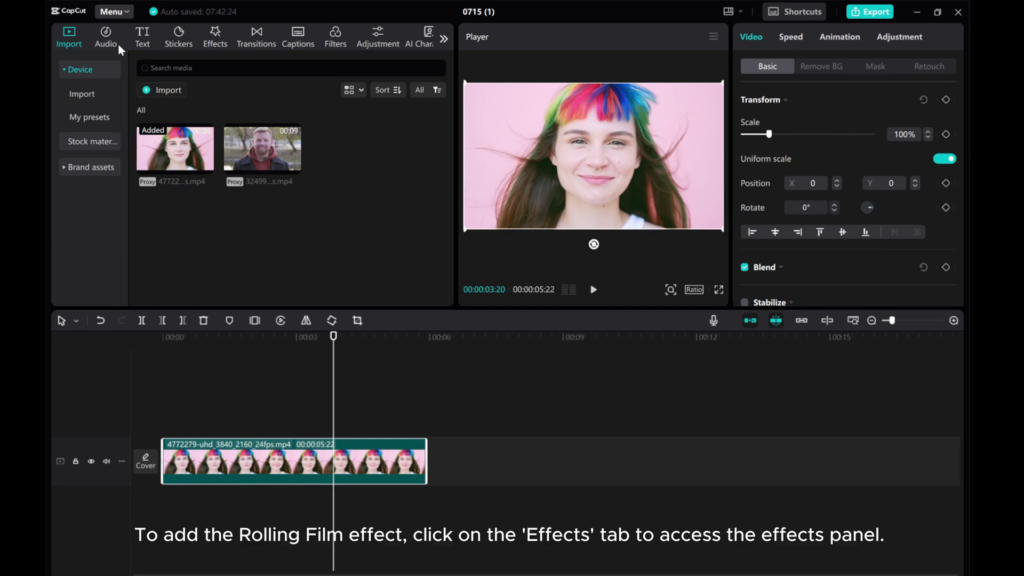
# Search Video effects for Rolling Film and drop it above the rainbow-hair clip
pyautogui.click(214, 35)
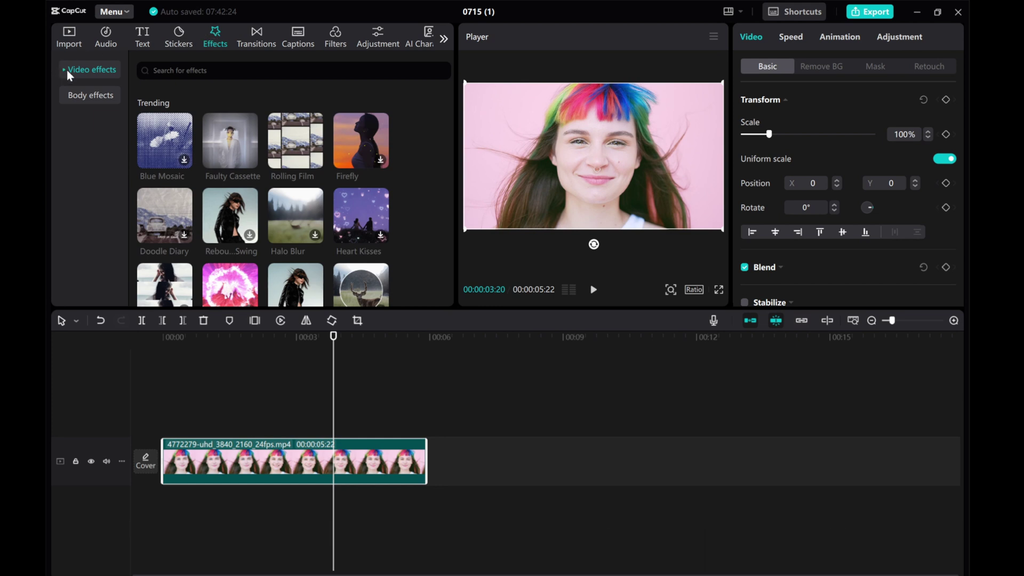
pyautogui.click(74, 69)
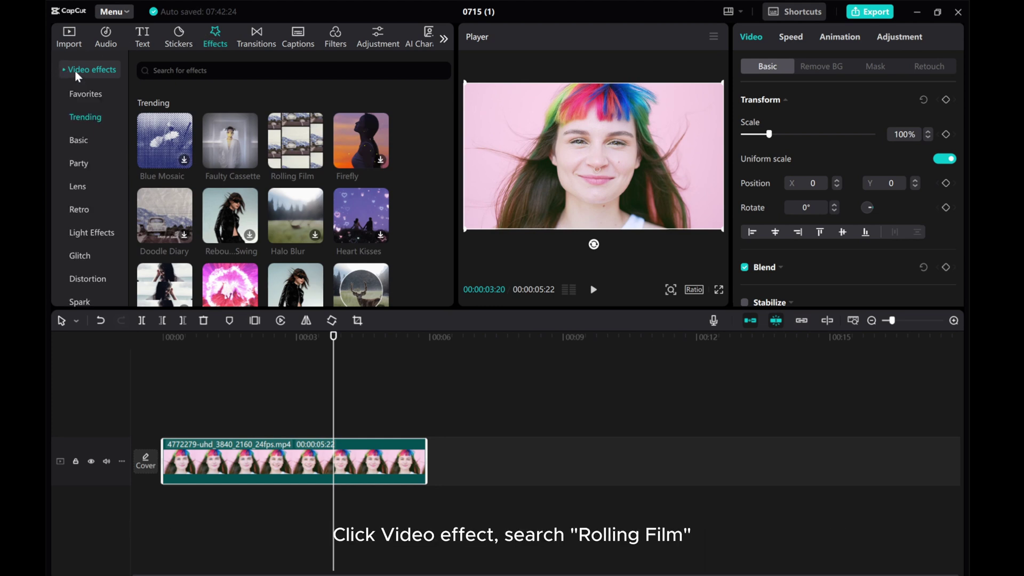
pyautogui.click(176, 71)
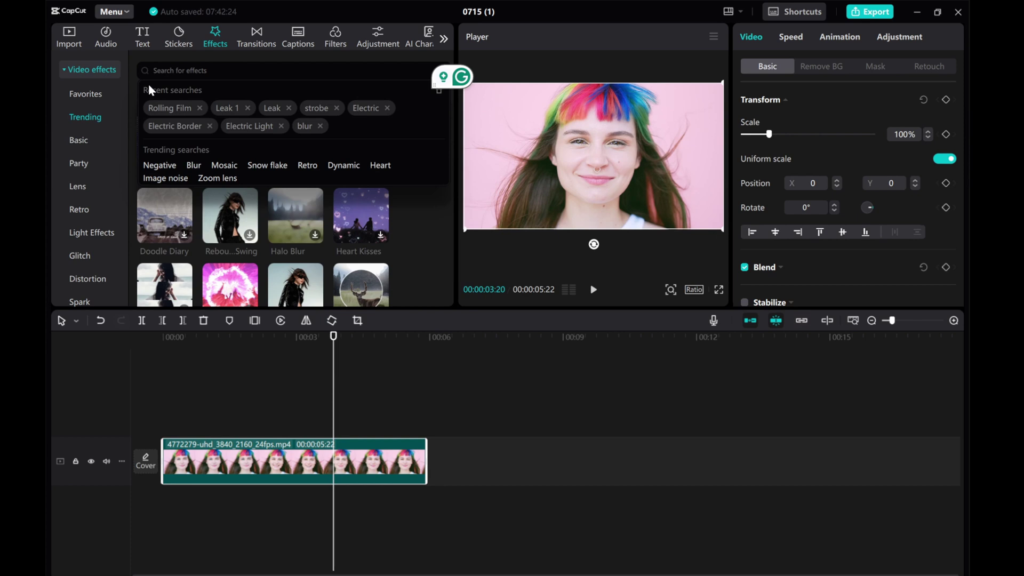
pyautogui.click(169, 108)
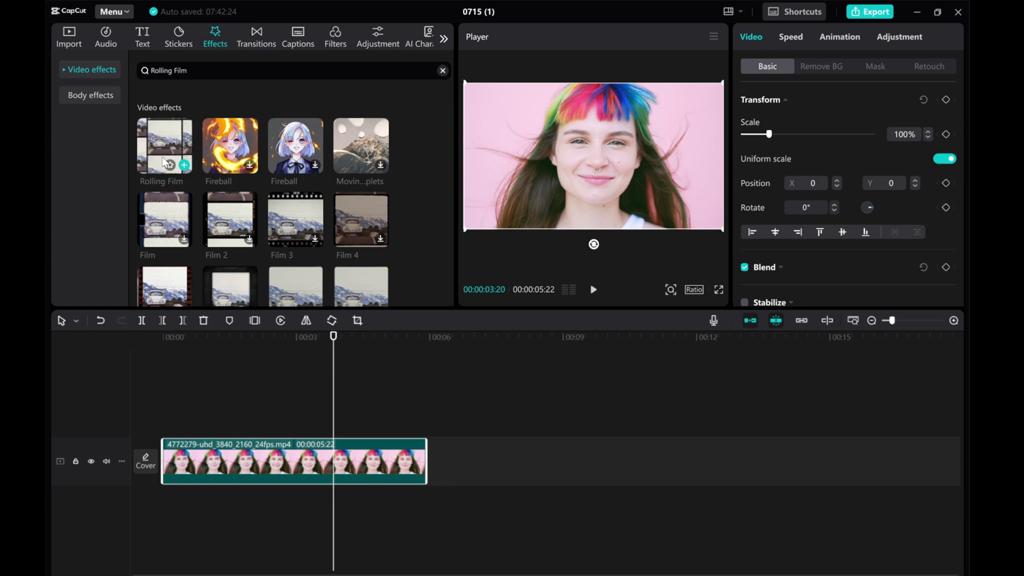
pyautogui.moveTo(164, 146)
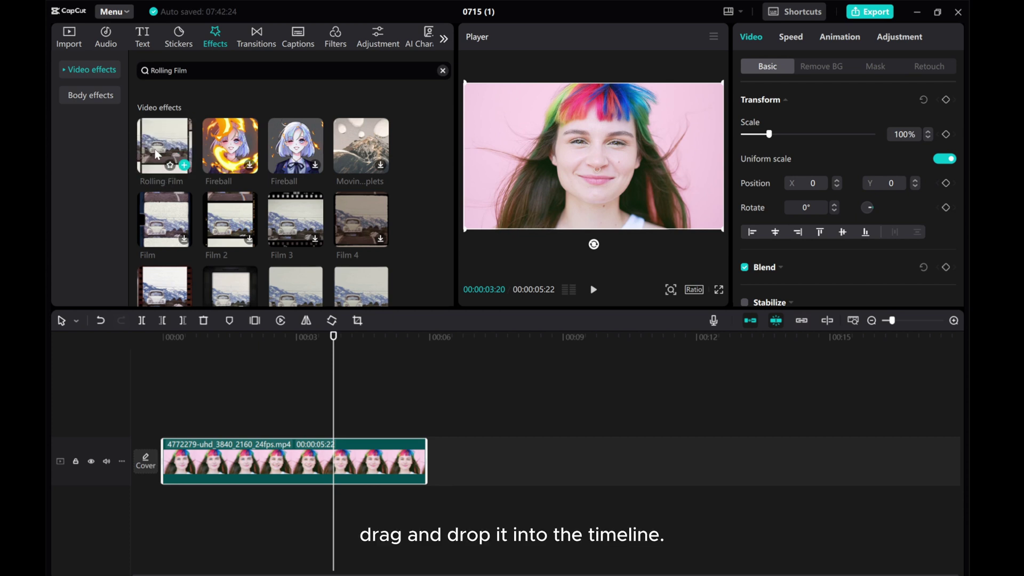
pyautogui.moveTo(152, 152); pyautogui.dragTo(160, 426)
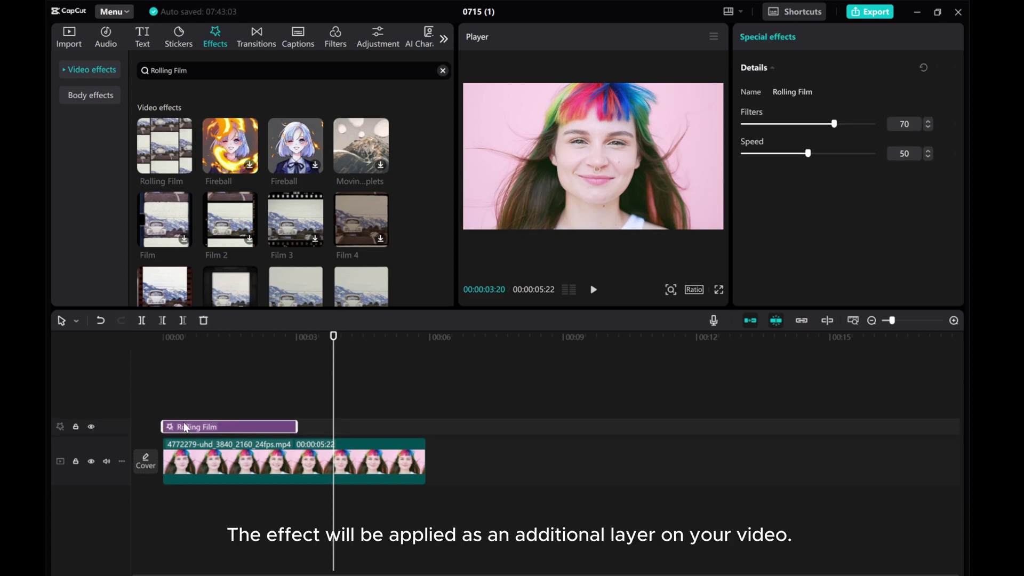
# Stretch the Rolling Film layer to the rainbow-hair clip's end and preview it
pyautogui.click(165, 389)
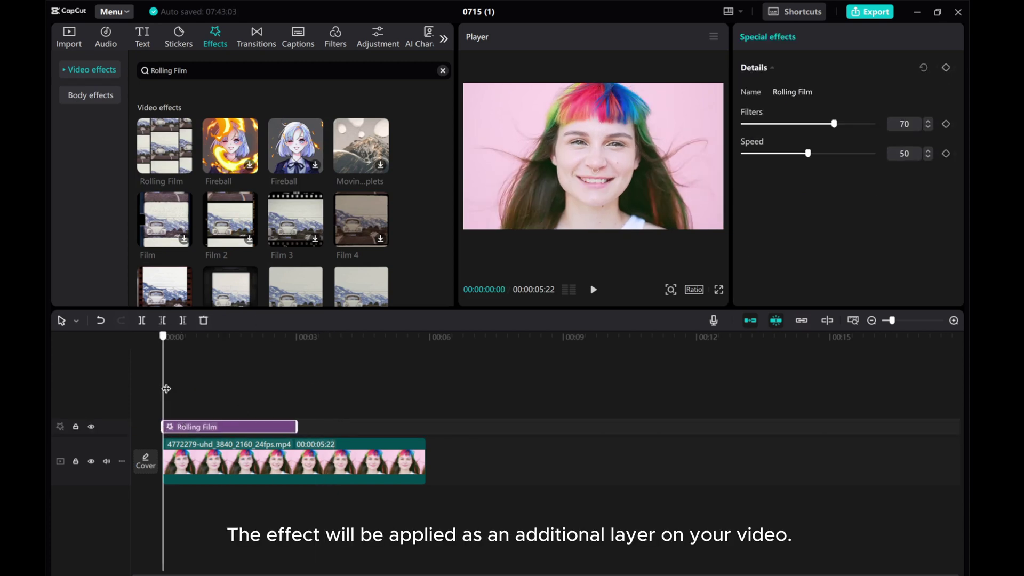
pyautogui.moveTo(166, 389); pyautogui.dragTo(243, 387)
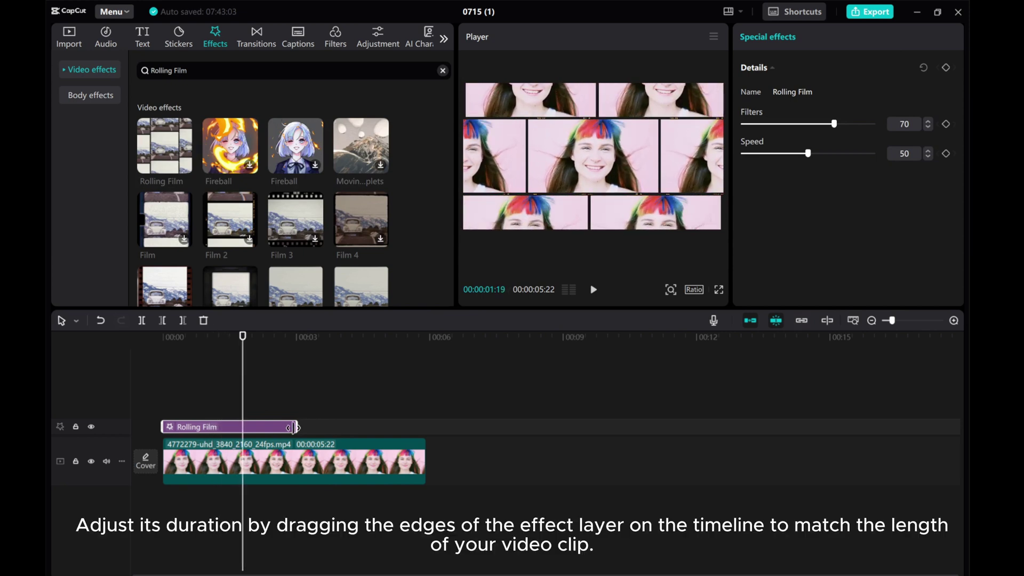
pyautogui.moveTo(295, 428); pyautogui.dragTo(426, 434)
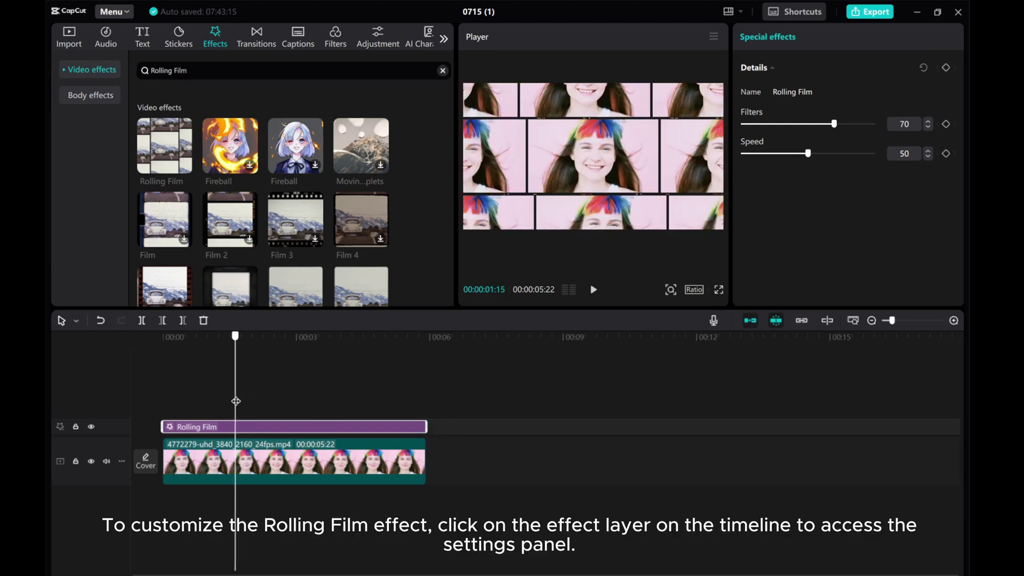
pyautogui.click(592, 290)
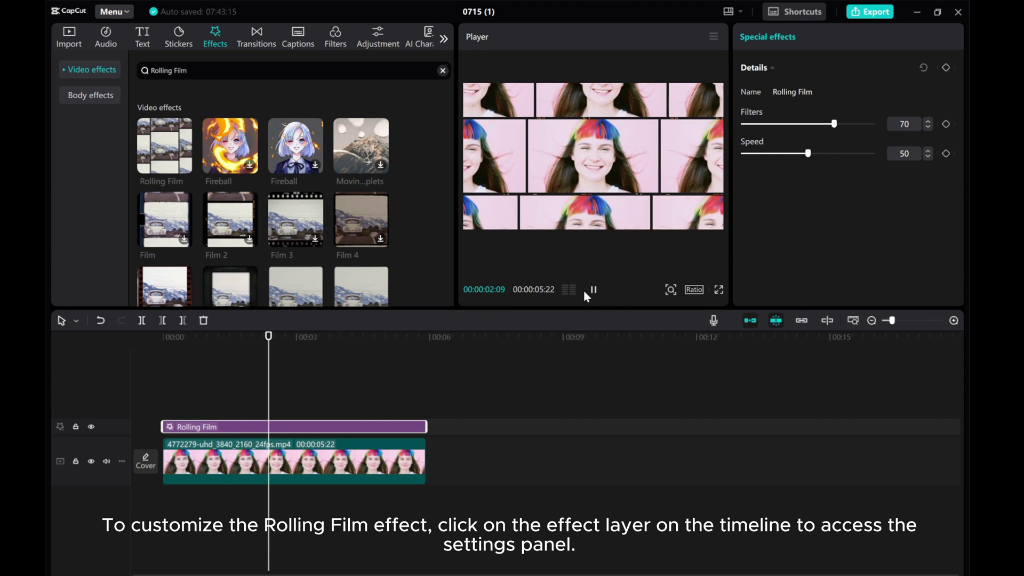
pyautogui.click(592, 290)
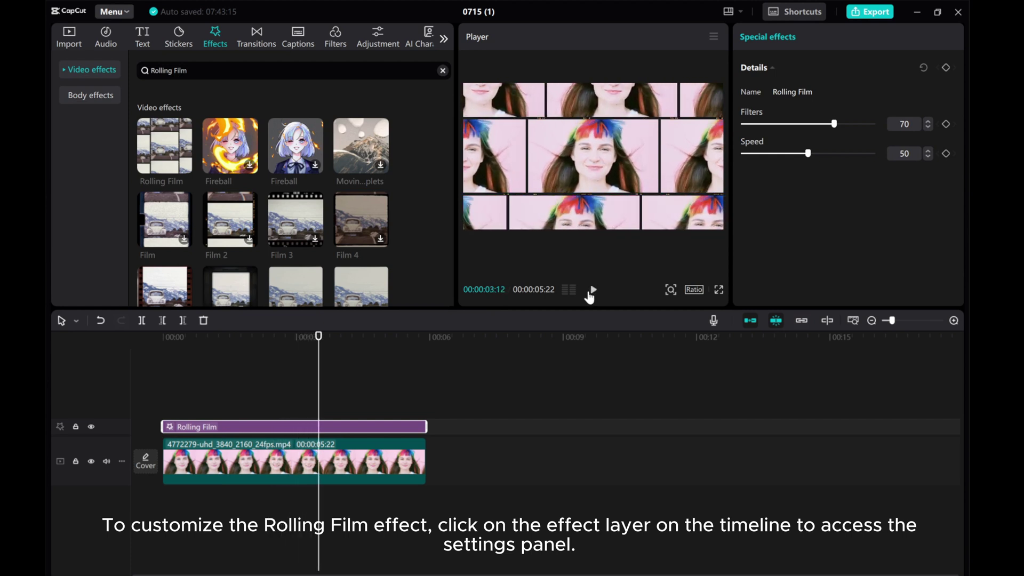
# Lower the Rolling Film Filters strength to 38 and reduce its Speed, then preview
pyautogui.moveTo(834, 124)
pyautogui.mouseDown()
pyautogui.moveTo(744, 124)
pyautogui.moveTo(828, 125)
pyautogui.moveTo(794, 126)
pyautogui.mouseUp()
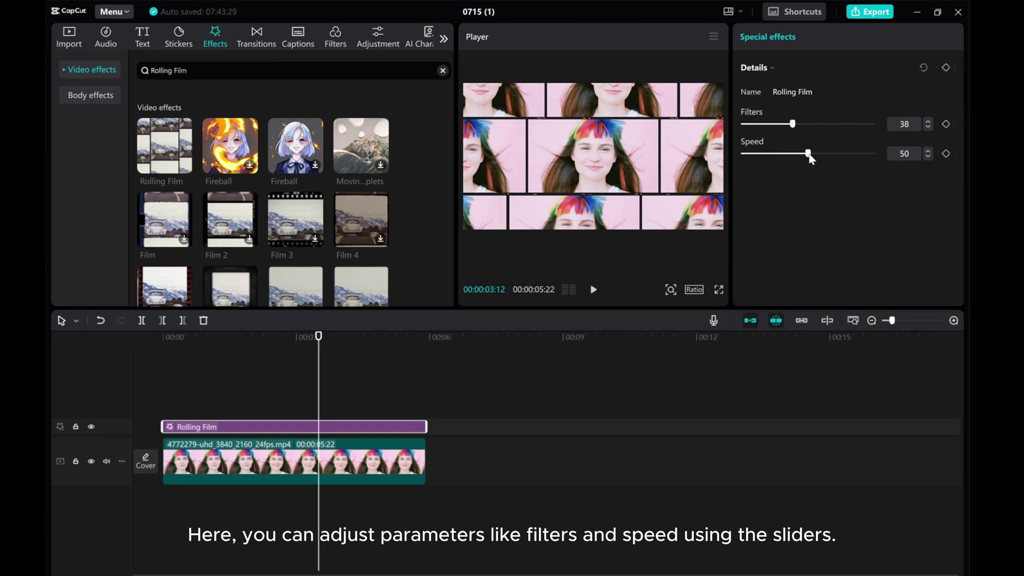
pyautogui.moveTo(809, 154); pyautogui.dragTo(758, 155)
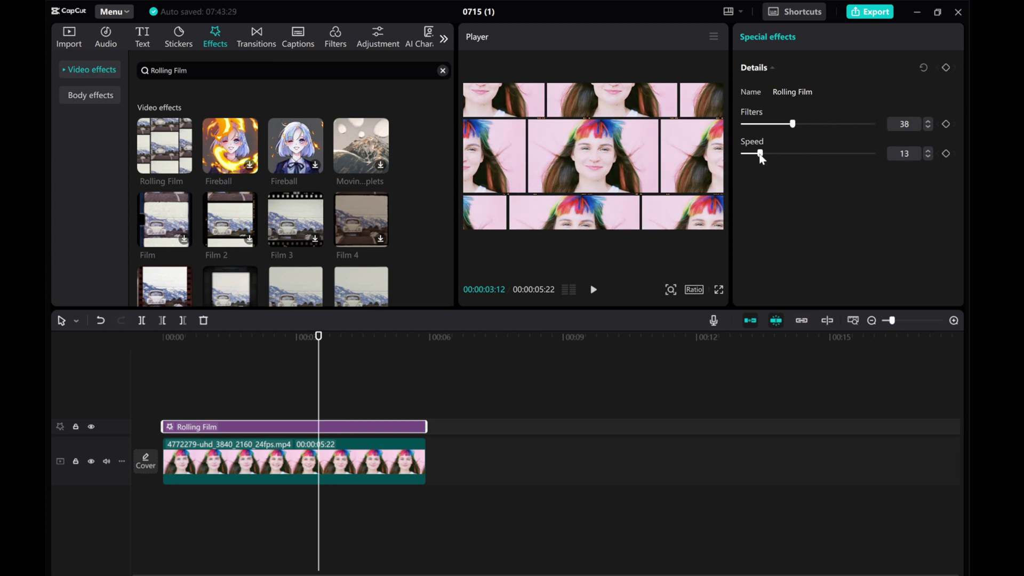
pyautogui.click(595, 290)
pyautogui.click(594, 290)
# Raise the Rolling Film Speed to 94 and replay the video from the start
pyautogui.moveTo(758, 154); pyautogui.dragTo(848, 154)
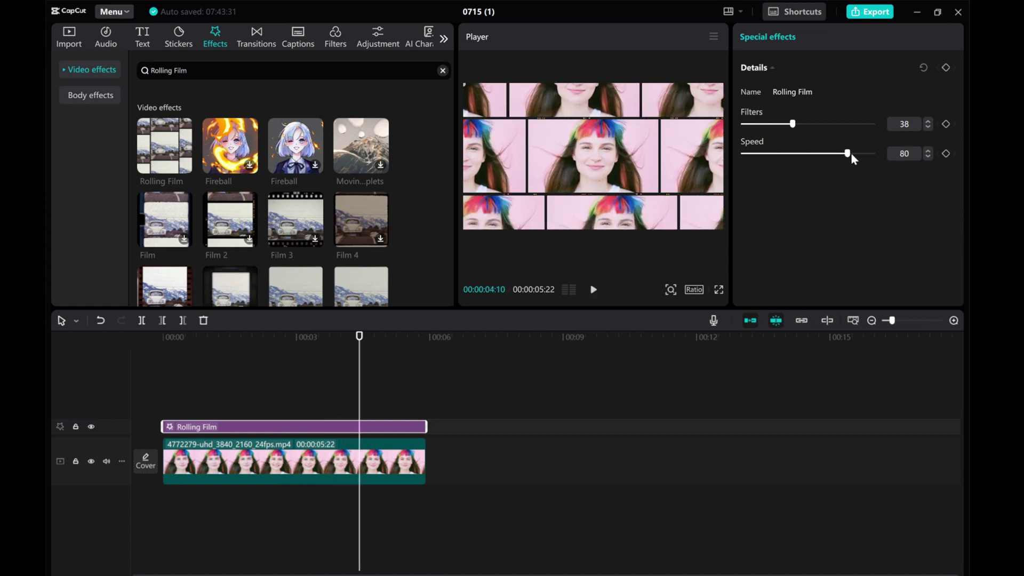
pyautogui.click(593, 290)
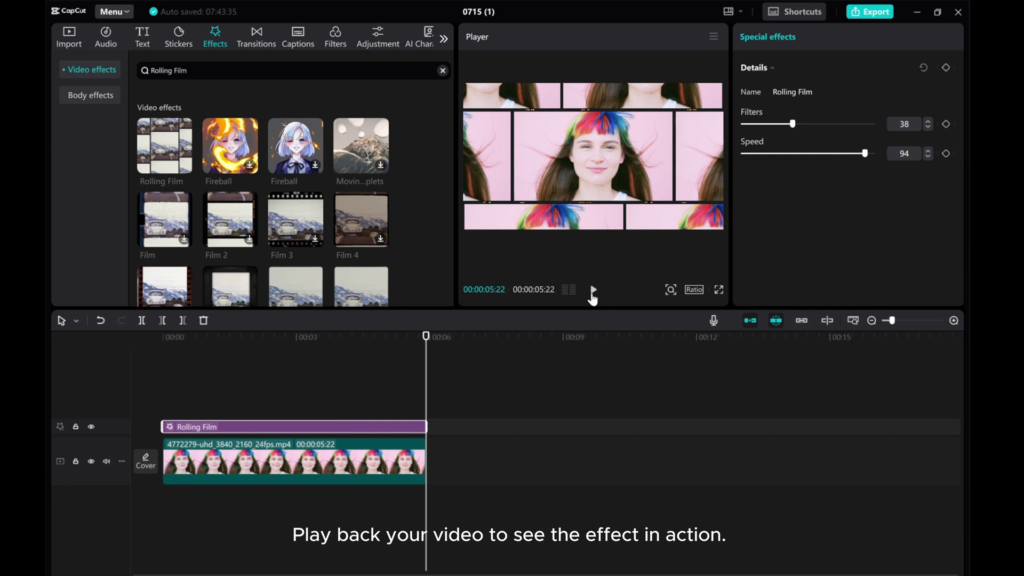
pyautogui.click(593, 296)
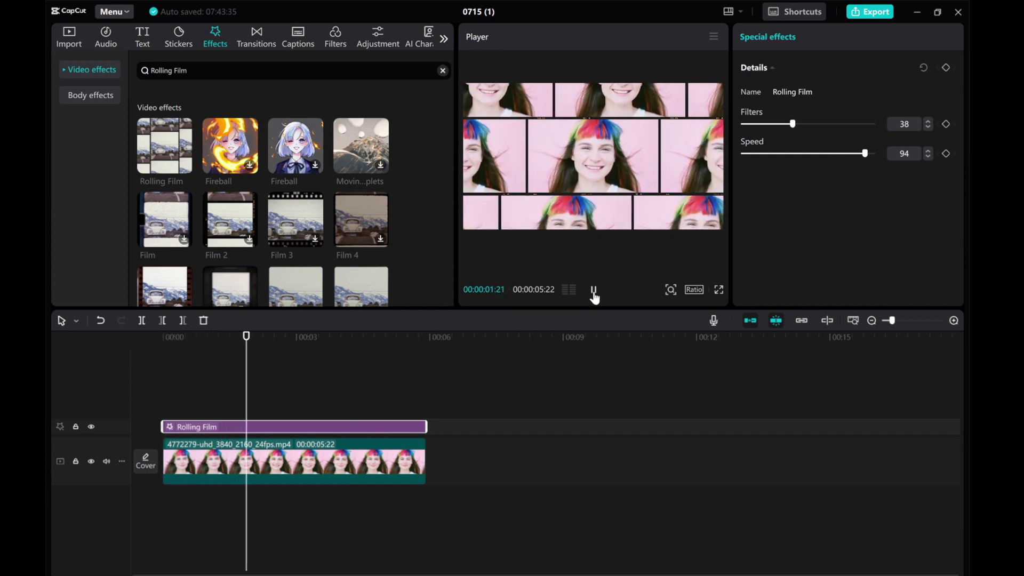
pyautogui.click(593, 292)
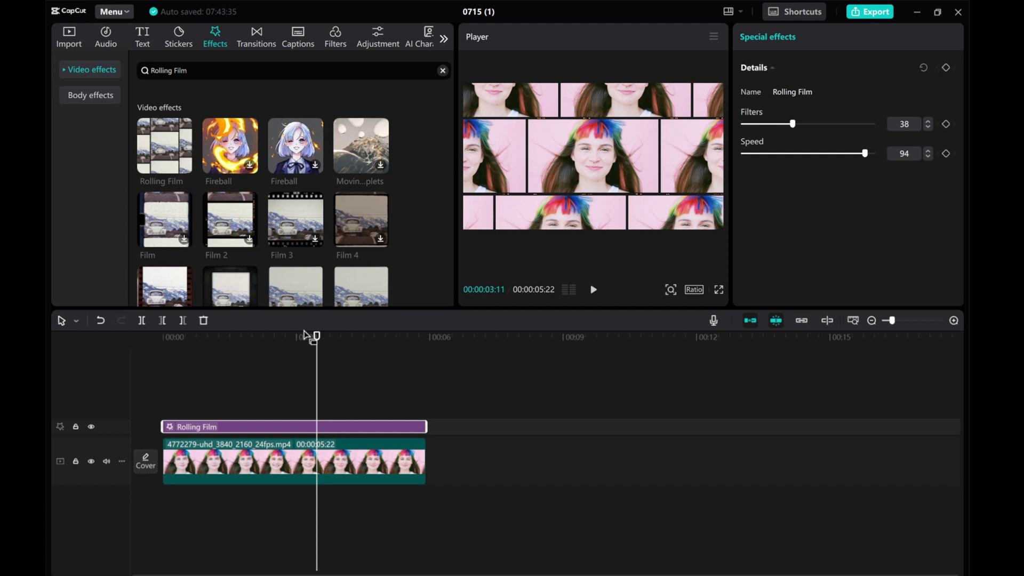
pyautogui.moveTo(316, 337); pyautogui.dragTo(47, 344)
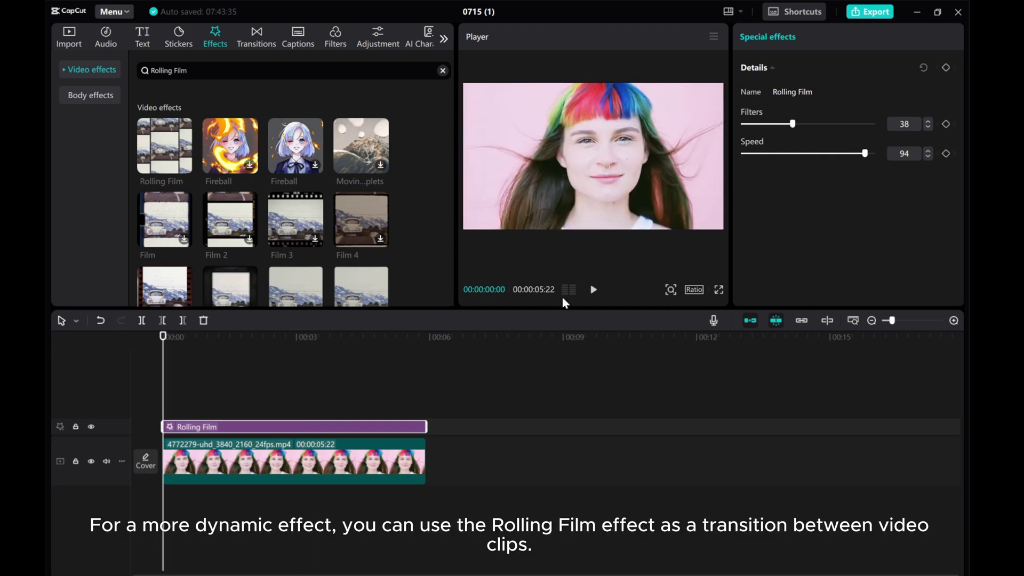
pyautogui.click(593, 290)
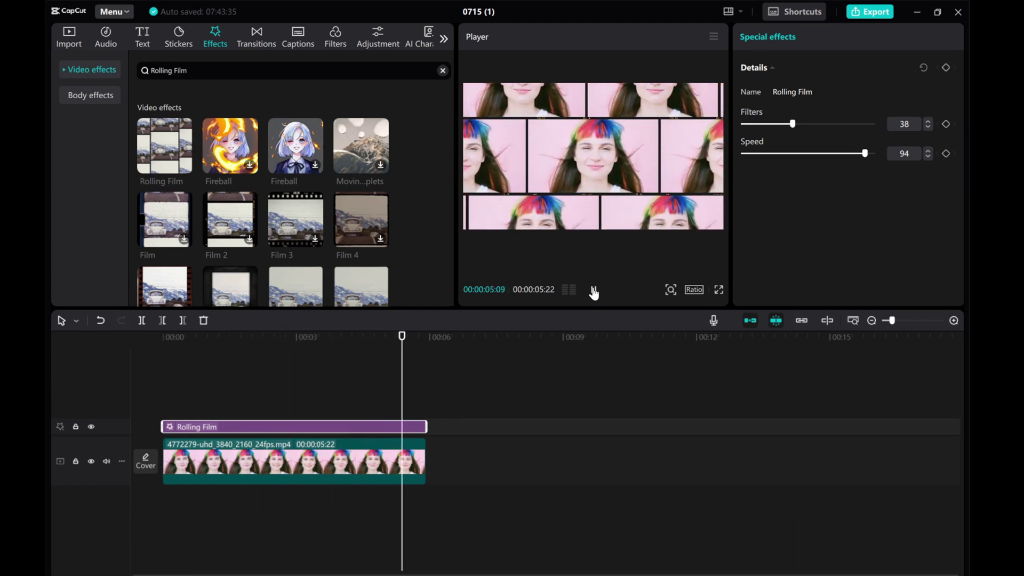
pyautogui.click(593, 292)
# Delete the Rolling Film layer and append the smiling man's clip after the woman's clip
pyautogui.rightClick(310, 432)
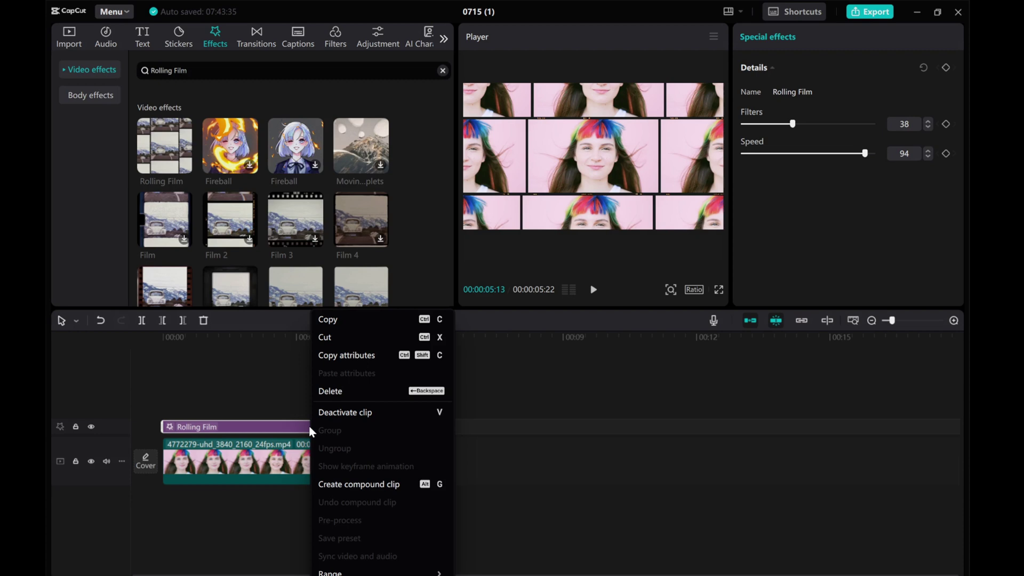
pyautogui.click(334, 392)
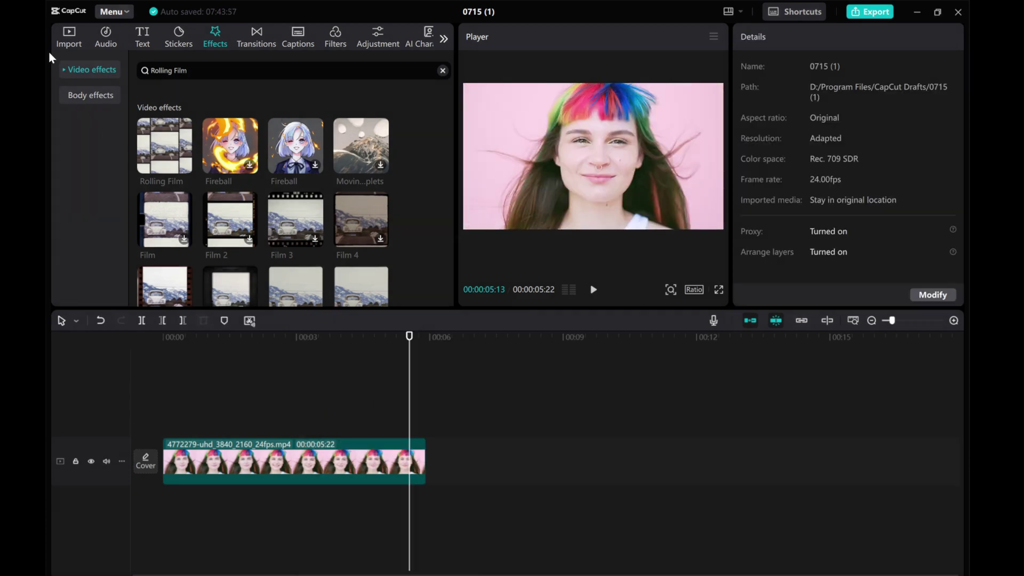
pyautogui.click(69, 36)
pyautogui.moveTo(262, 148)
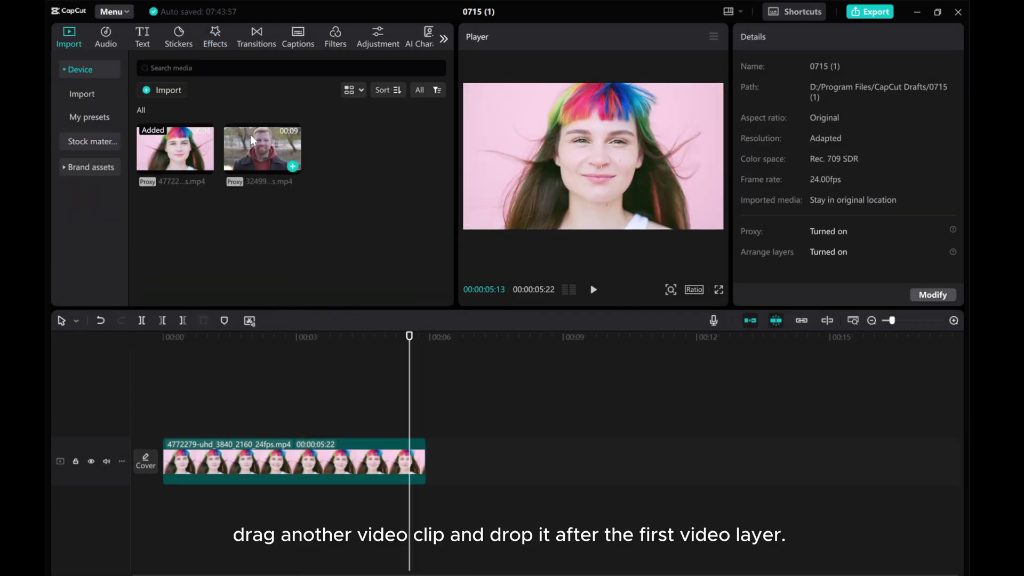
pyautogui.moveTo(258, 151); pyautogui.dragTo(448, 467)
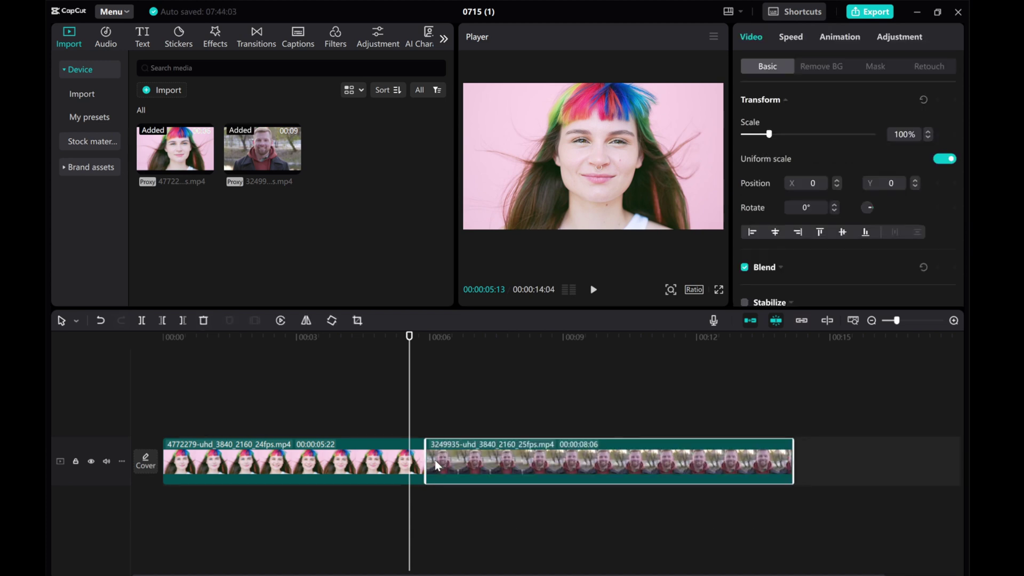
pyautogui.click(339, 462)
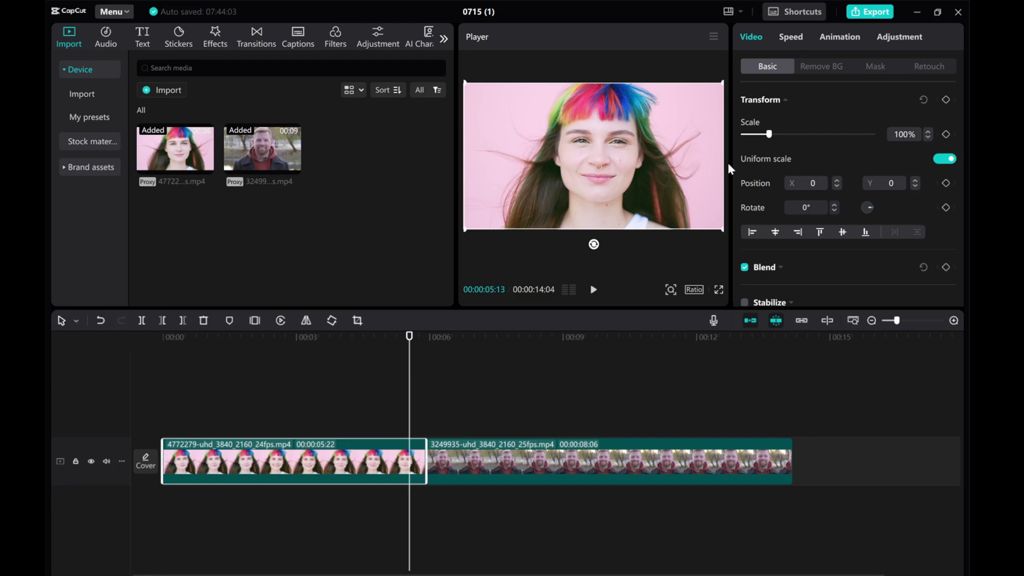
# Give the woman's clip a 0.8-second Fade Out animation
pyautogui.click(835, 36)
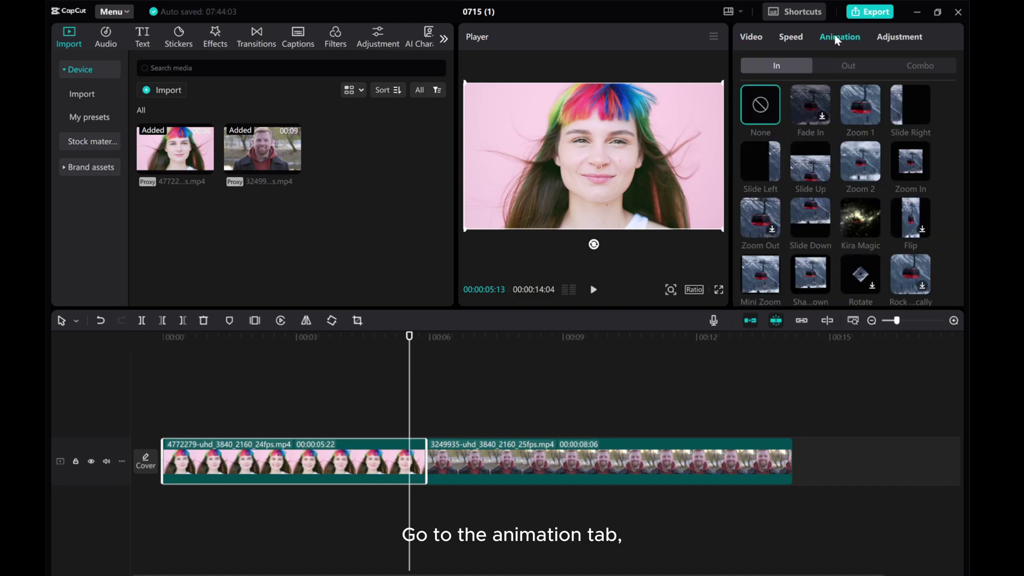
pyautogui.click(847, 67)
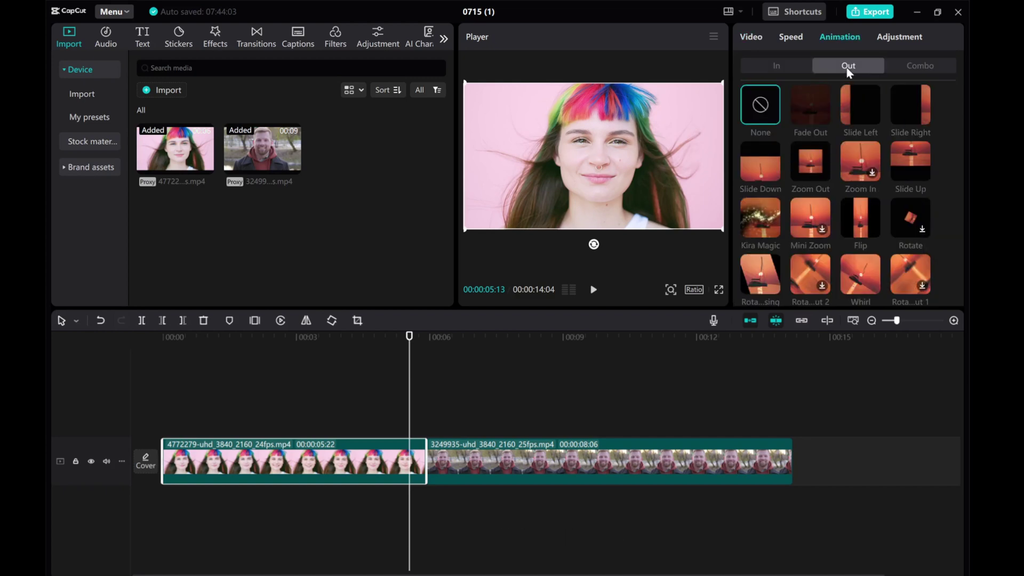
pyautogui.click(811, 112)
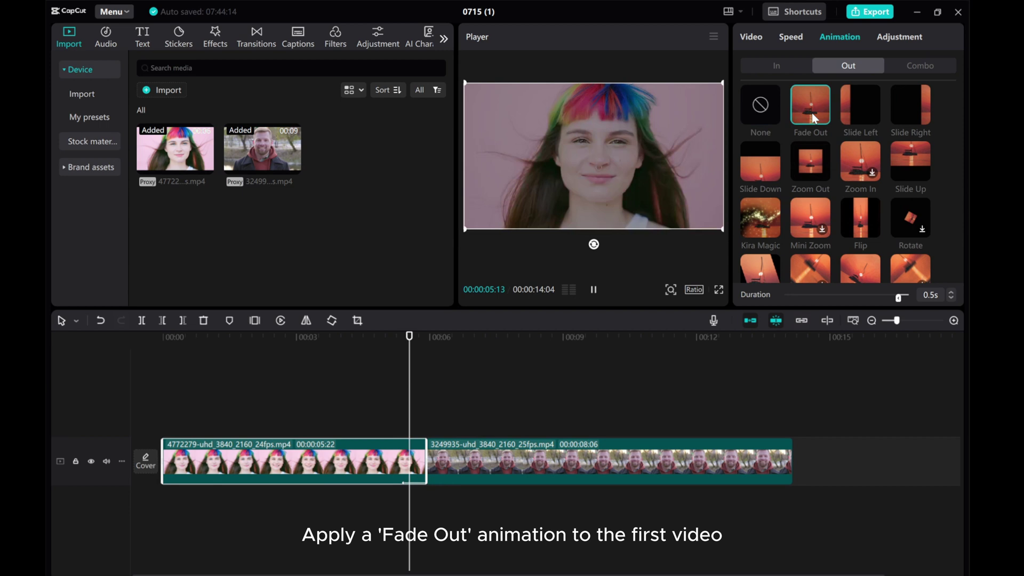
pyautogui.moveTo(902, 298); pyautogui.dragTo(895, 299)
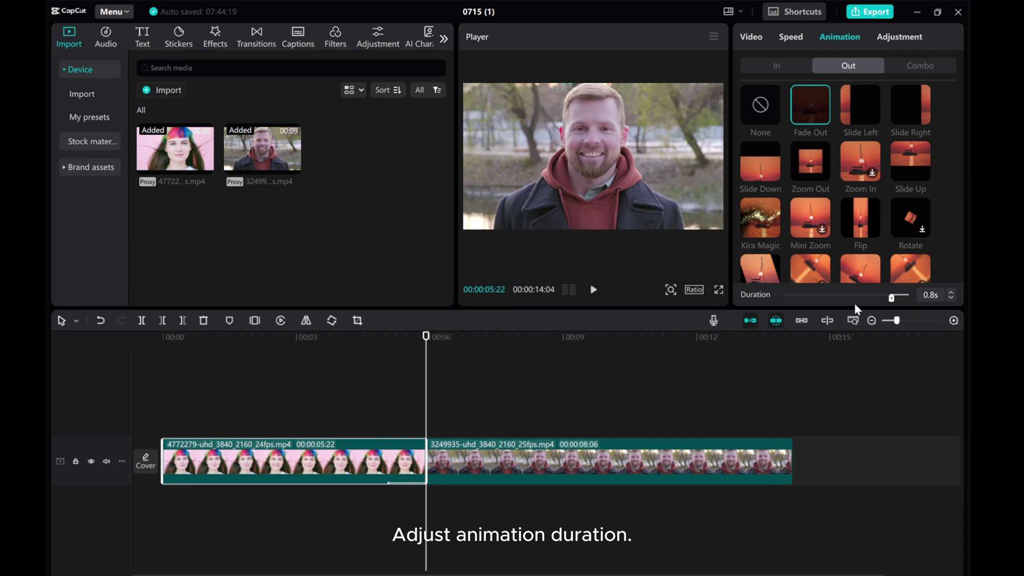
# Give the man's clip a 0.8-second Fade In animation
pyautogui.click(515, 460)
pyautogui.click(768, 66)
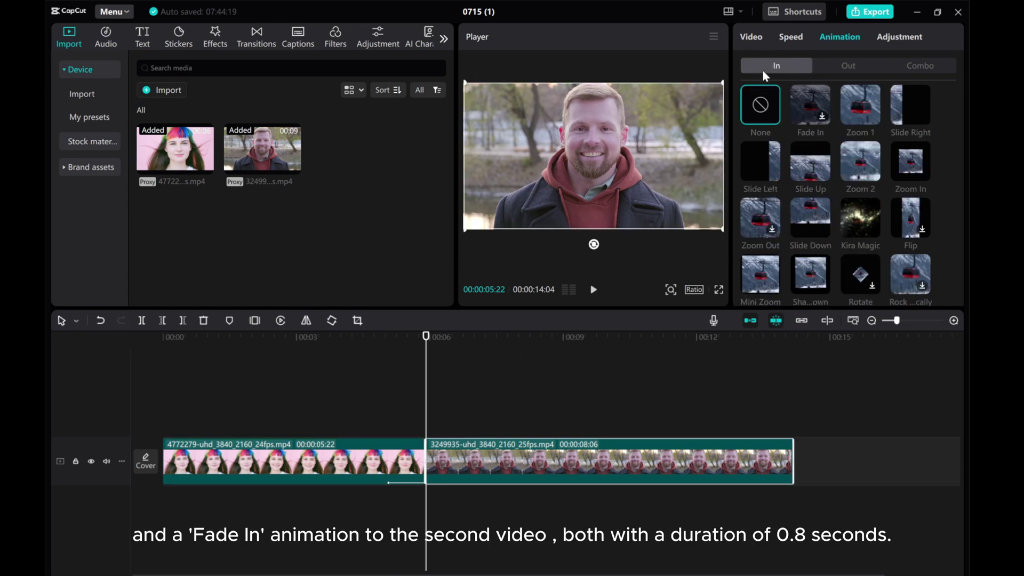
pyautogui.click(809, 107)
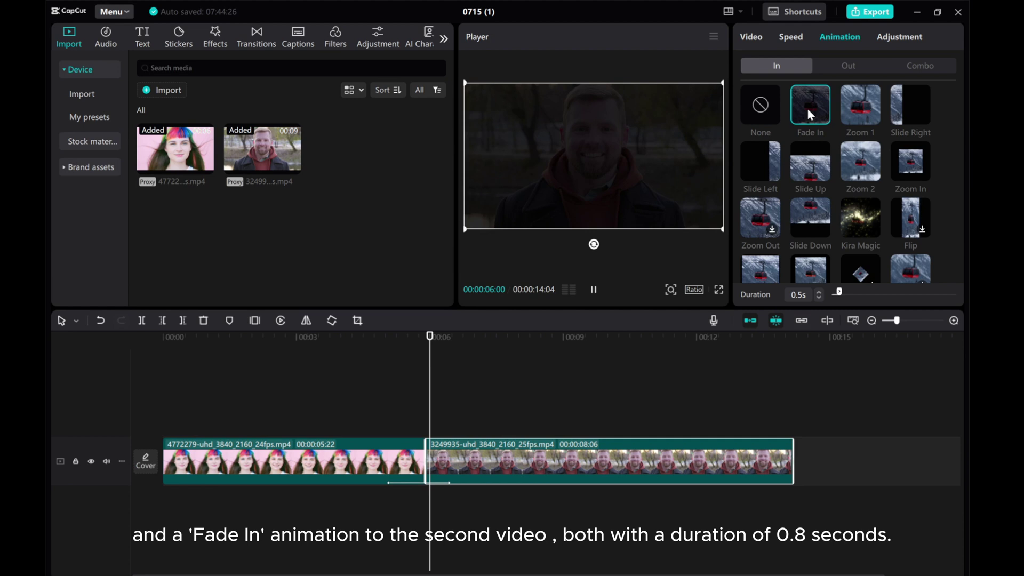
pyautogui.moveTo(839, 294); pyautogui.dragTo(844, 294)
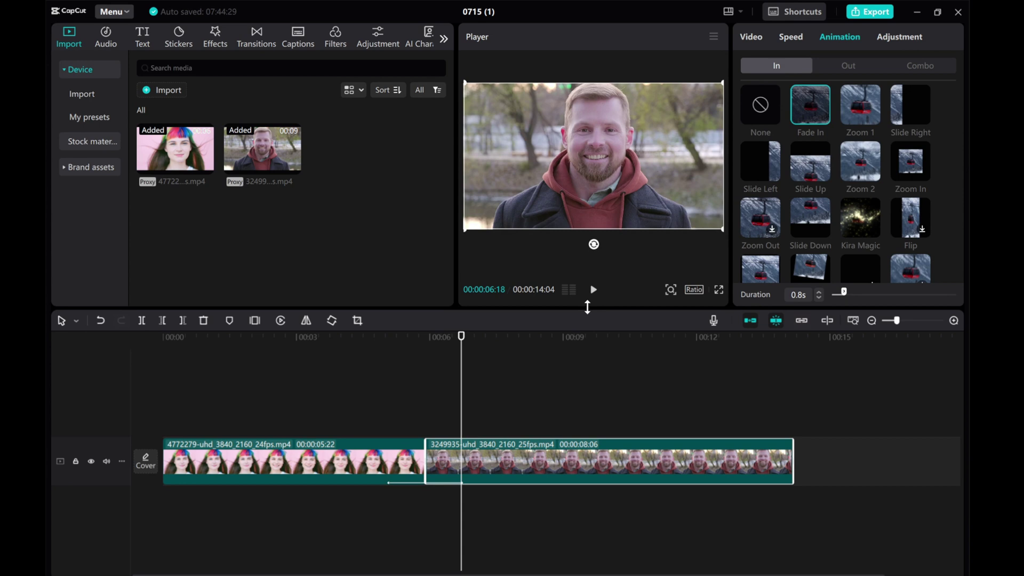
# Add Rolling Film at the fade-out's start point and preview the cut
pyautogui.click(458, 372)
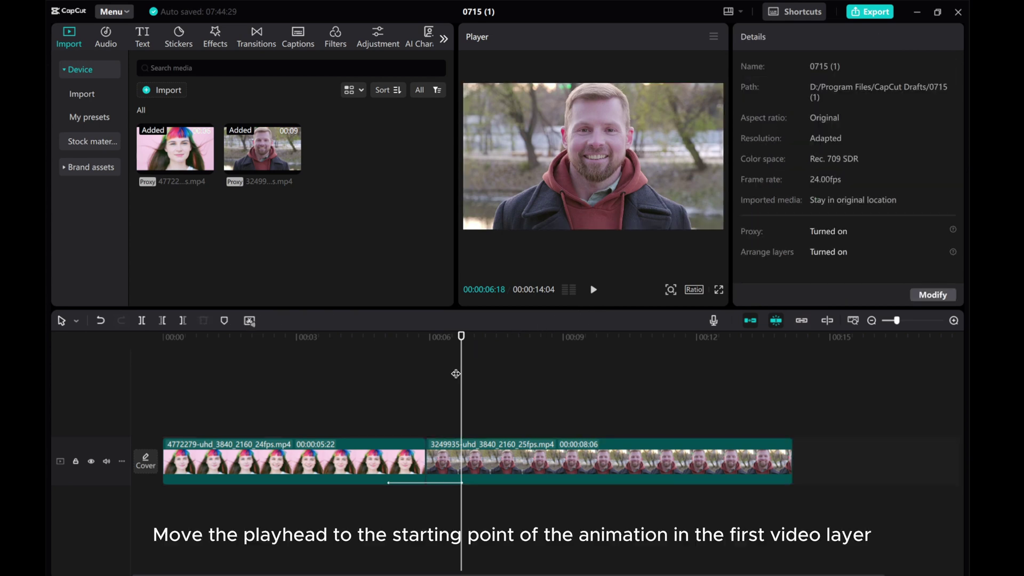
pyautogui.moveTo(461, 337); pyautogui.dragTo(431, 336)
pyautogui.moveTo(432, 375); pyautogui.dragTo(387, 375)
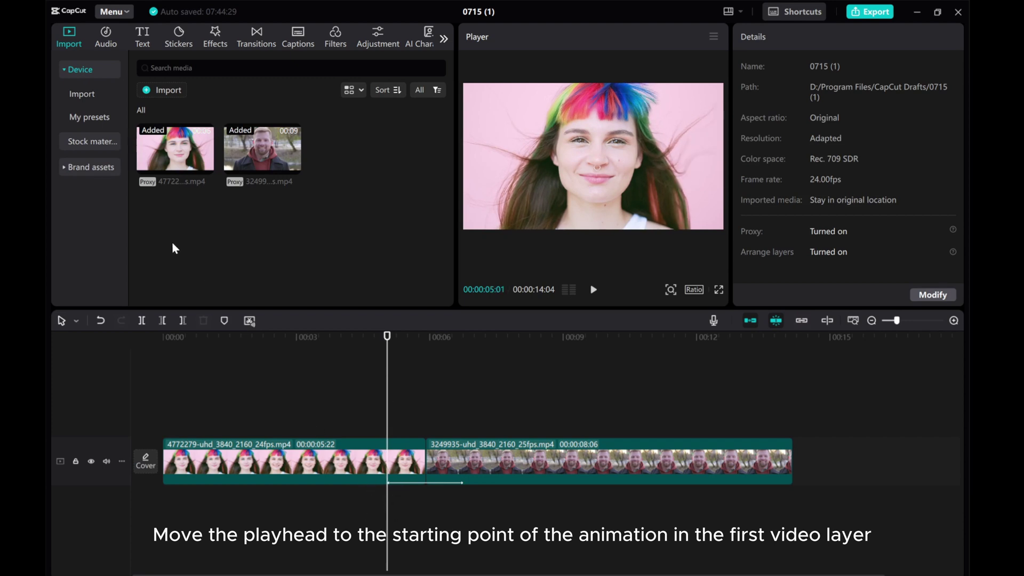
pyautogui.click(216, 37)
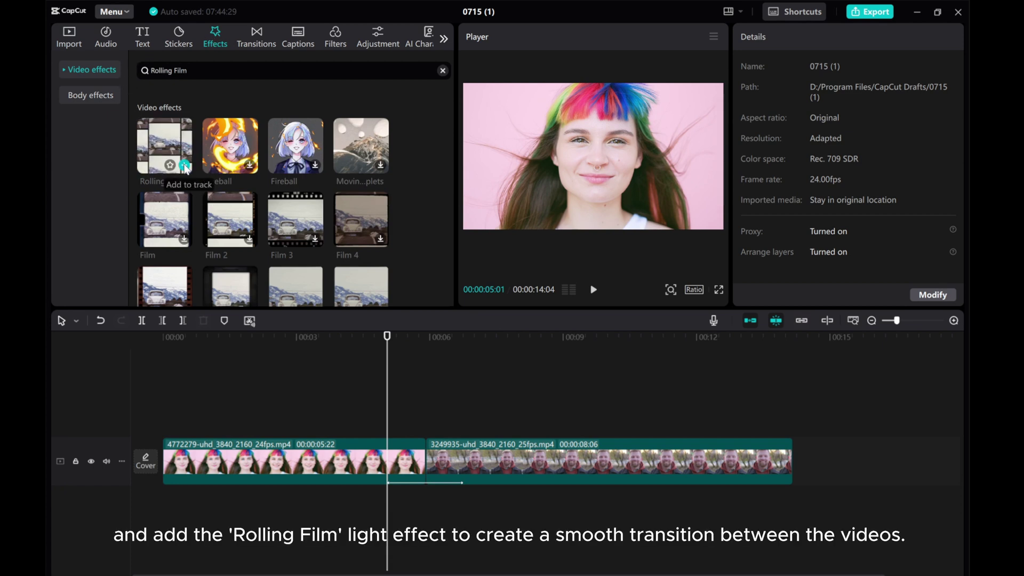
pyautogui.click(185, 167)
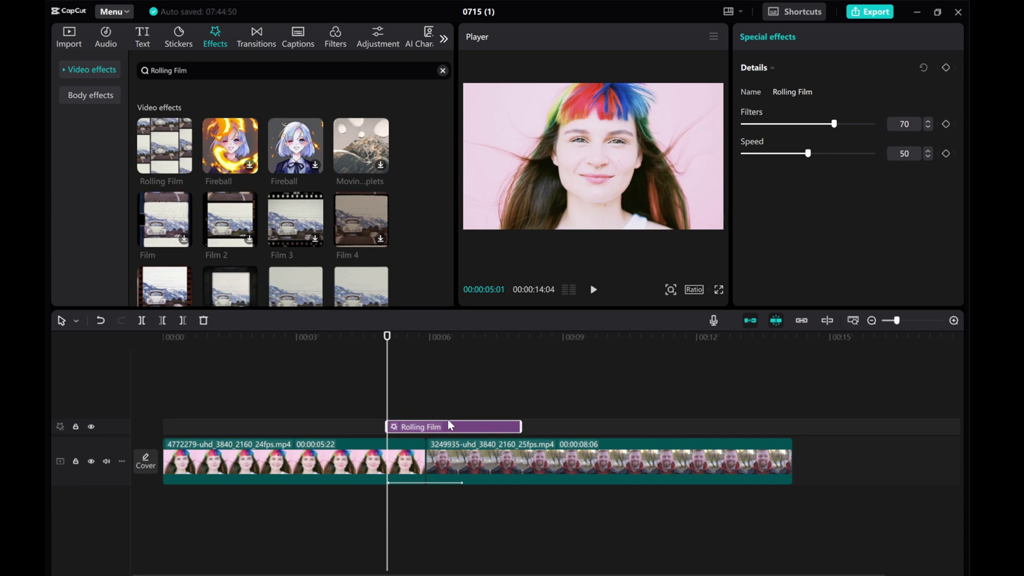
pyautogui.click(591, 289)
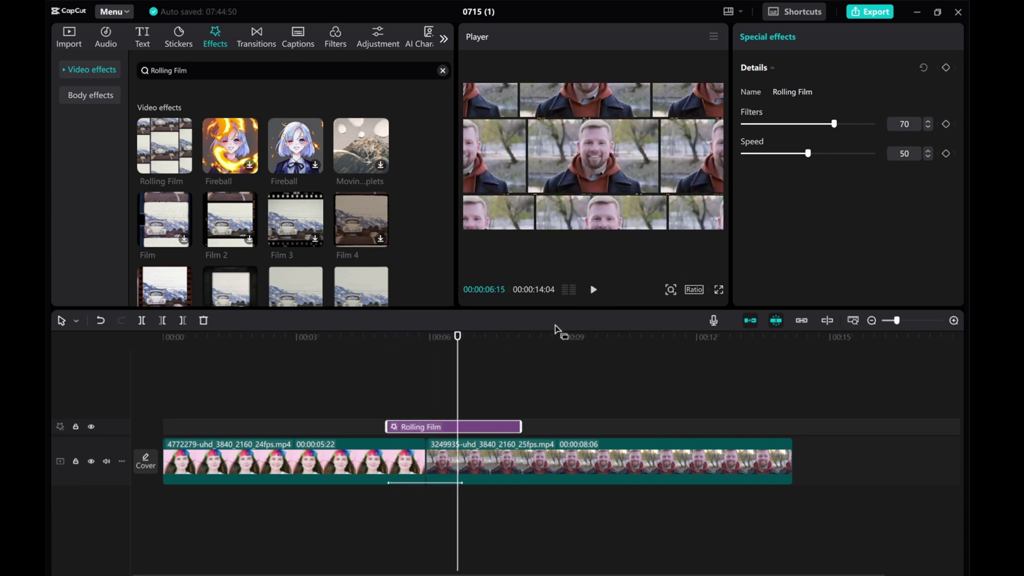
# Trim Rolling Film's right edge to the end of the man's clip fade-in
pyautogui.moveTo(458, 388)
pyautogui.mouseDown()
pyautogui.moveTo(428, 395)
pyautogui.moveTo(445, 393)
pyautogui.mouseUp()
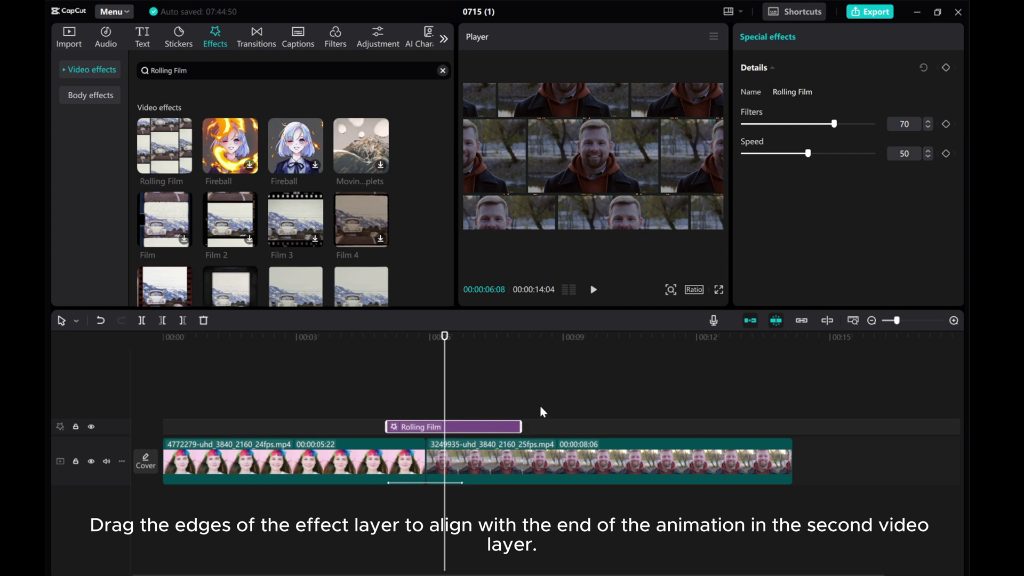
pyautogui.moveTo(518, 426); pyautogui.dragTo(460, 432)
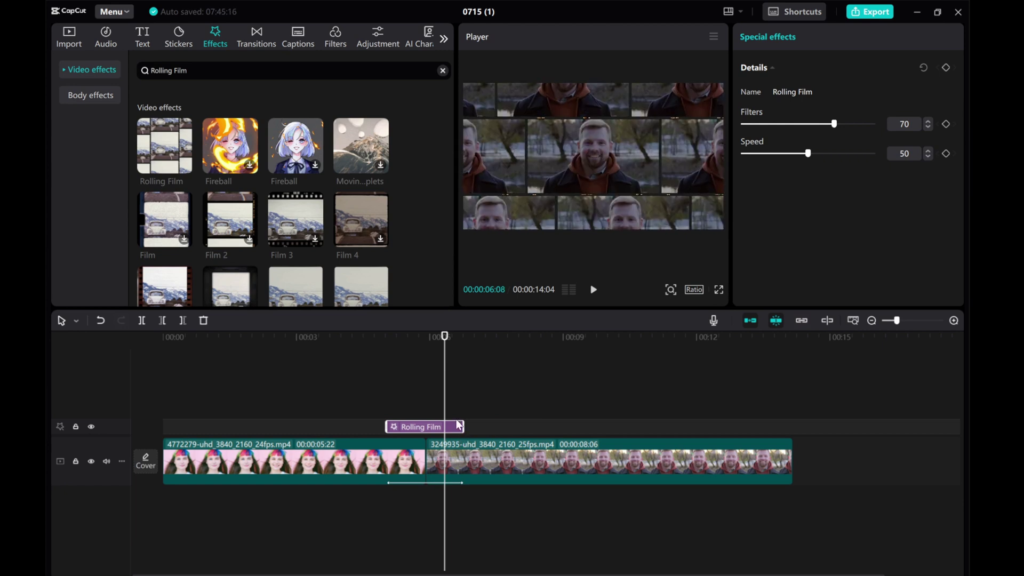
pyautogui.moveTo(445, 400); pyautogui.dragTo(463, 407)
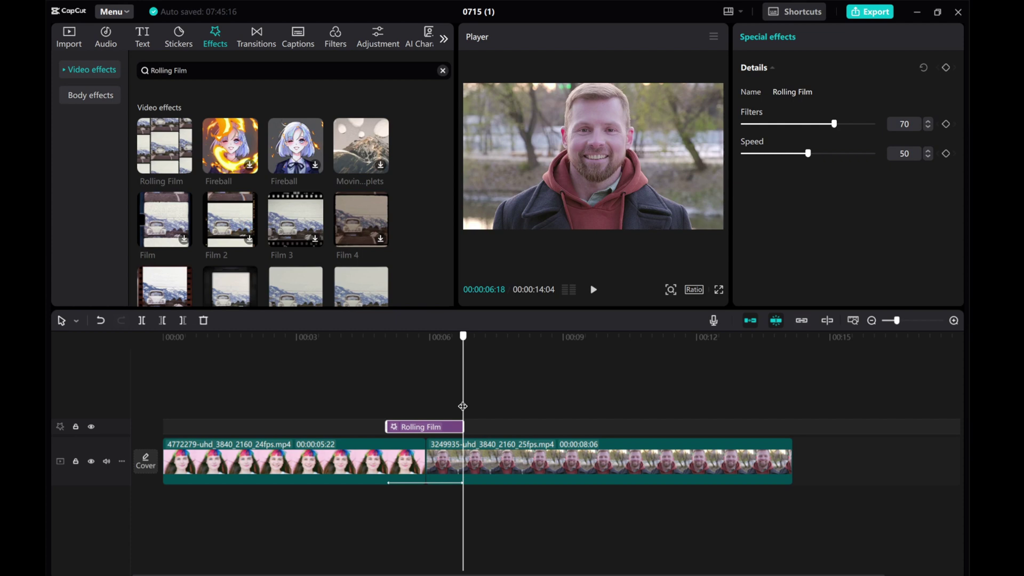
pyautogui.moveTo(463, 407); pyautogui.dragTo(326, 407)
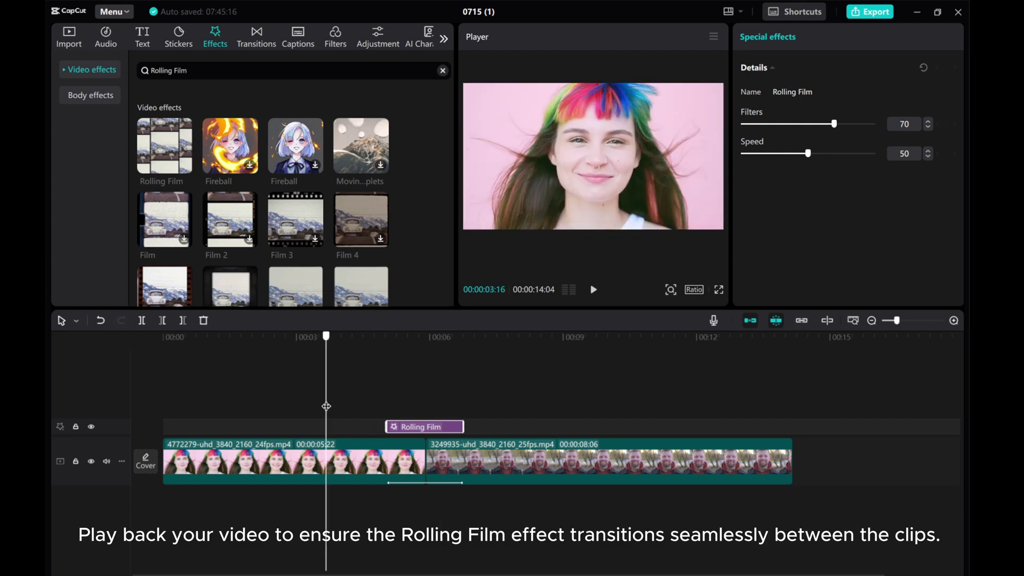
pyautogui.moveTo(325, 406); pyautogui.dragTo(310, 406)
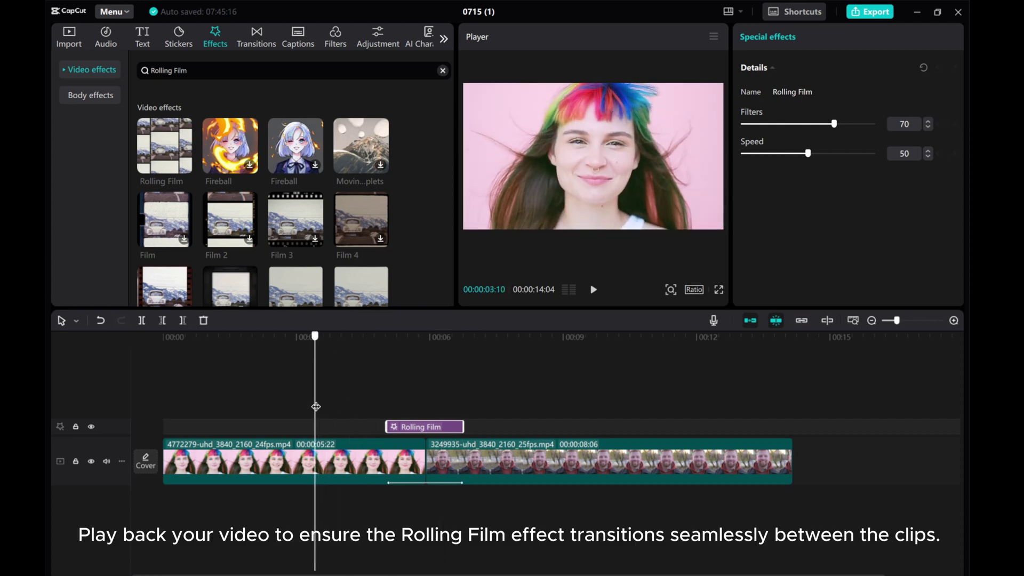
pyautogui.click(595, 290)
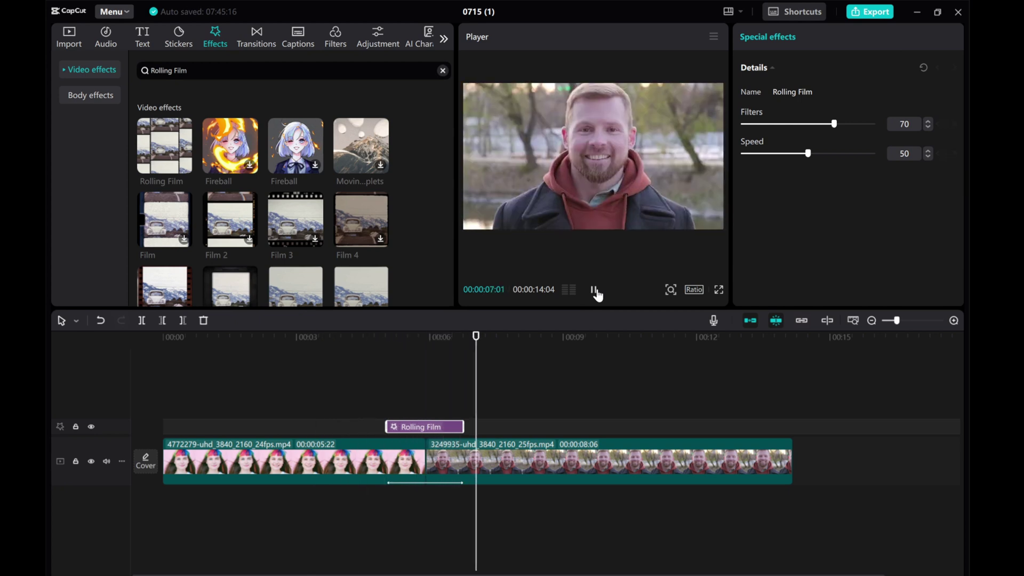
pyautogui.click(594, 290)
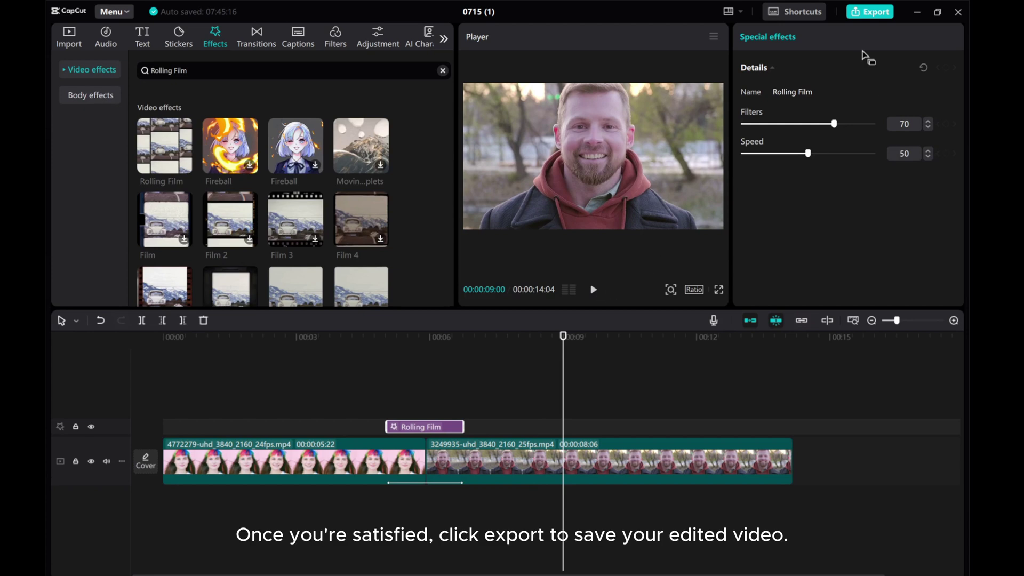
# Open the Export dialog, showing 4K, H.264, mp4 at 24fps
pyautogui.click(871, 12)
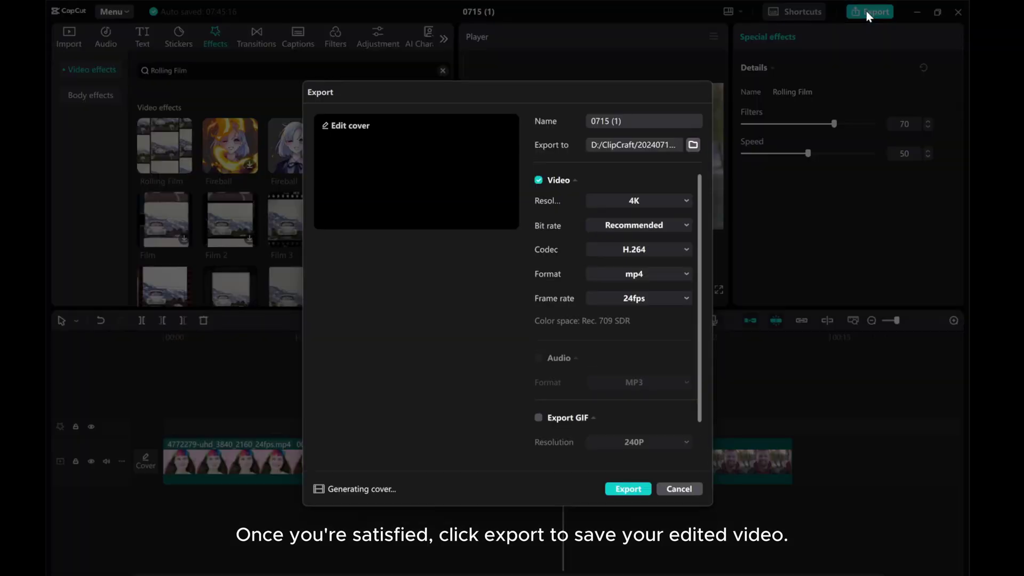